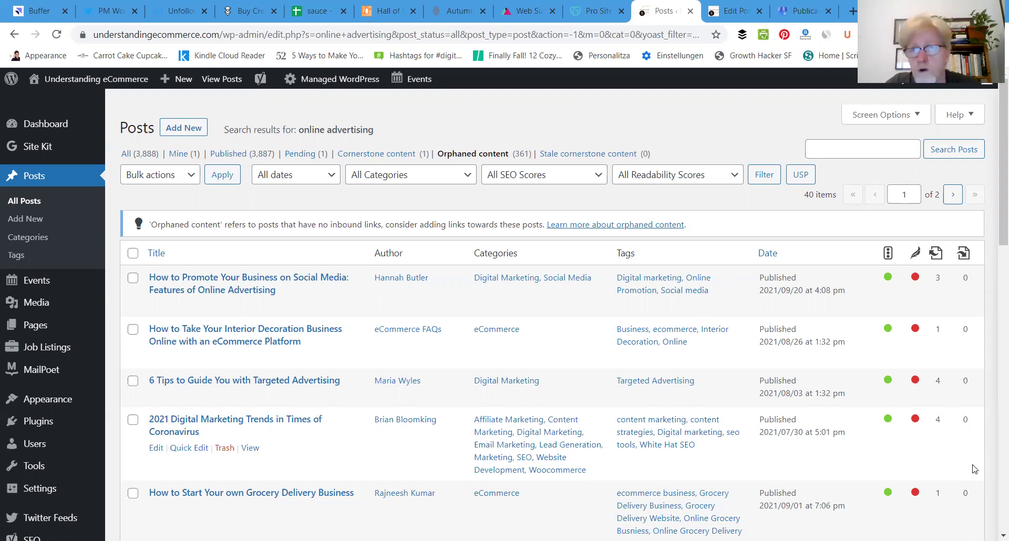
Filter the posts to all orphaned content and search them for "social media".
click(462, 155)
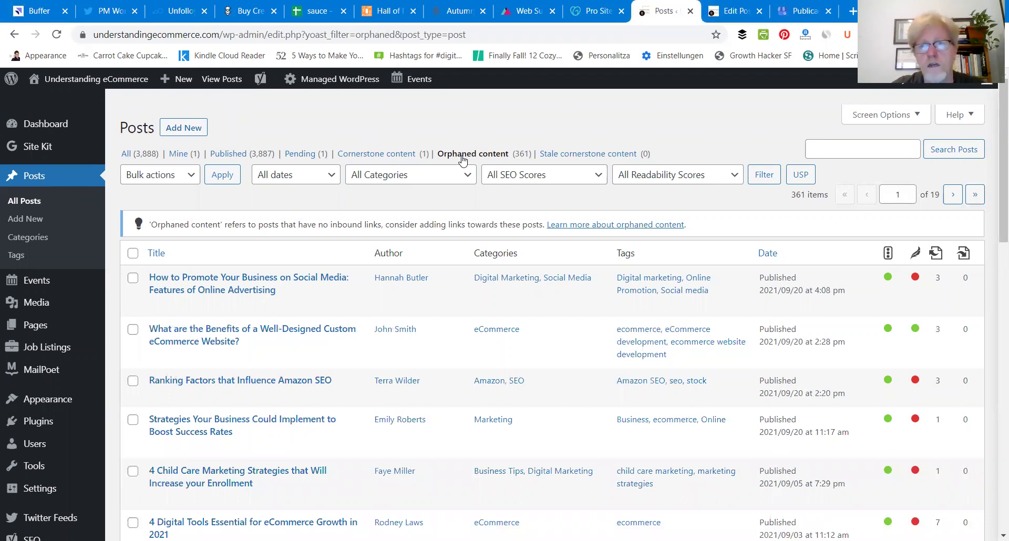
click(814, 151)
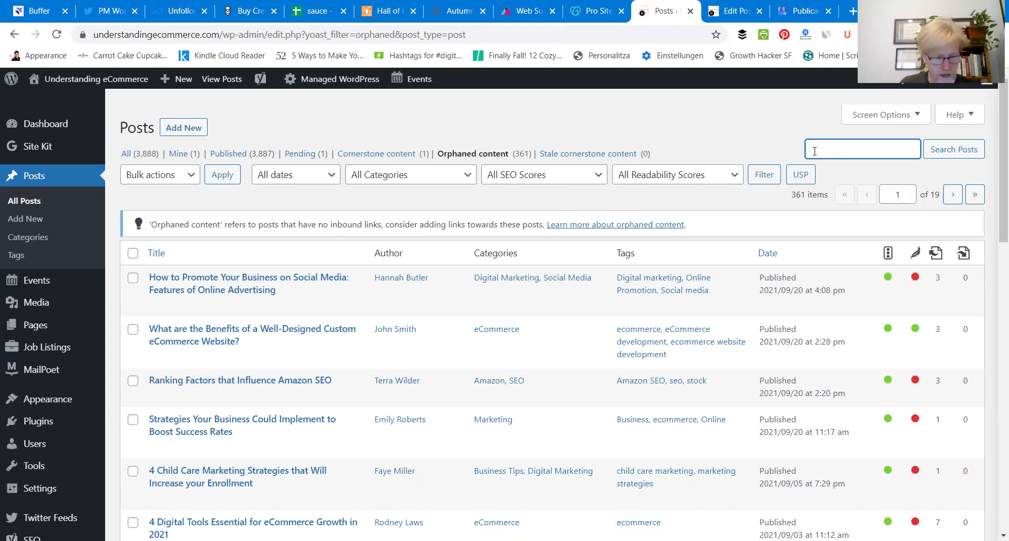
text(social m)
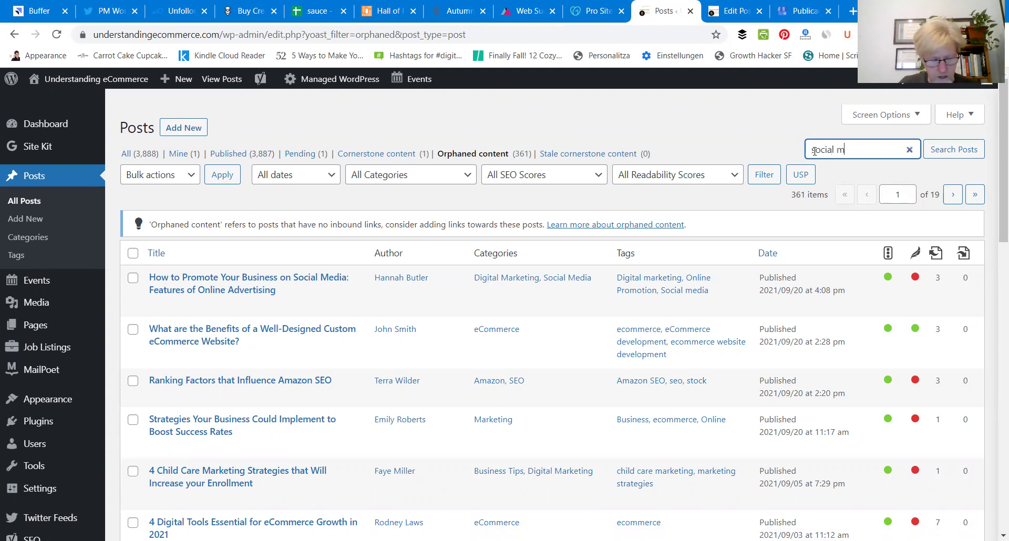
text(edia)
key(Return)
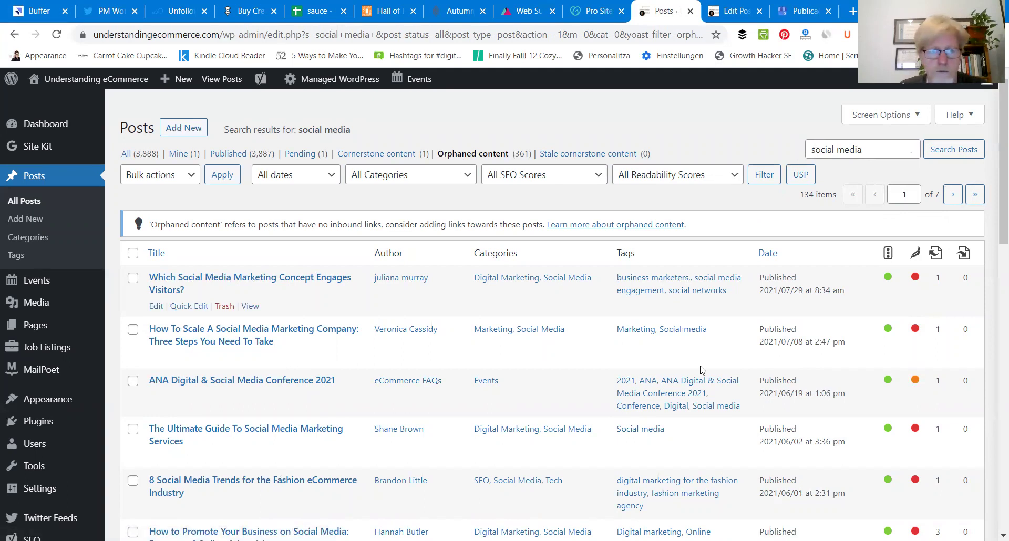
Open the orphaned post "The Ultimate Guide To Social Media Marketing Services" for editing.
click(155, 458)
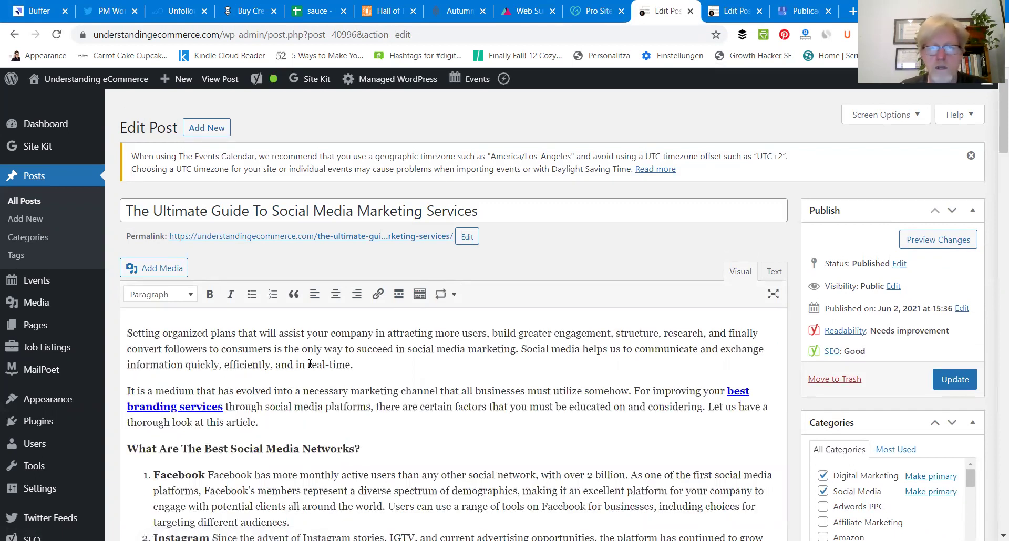
scroll(310, 364, down, 2)
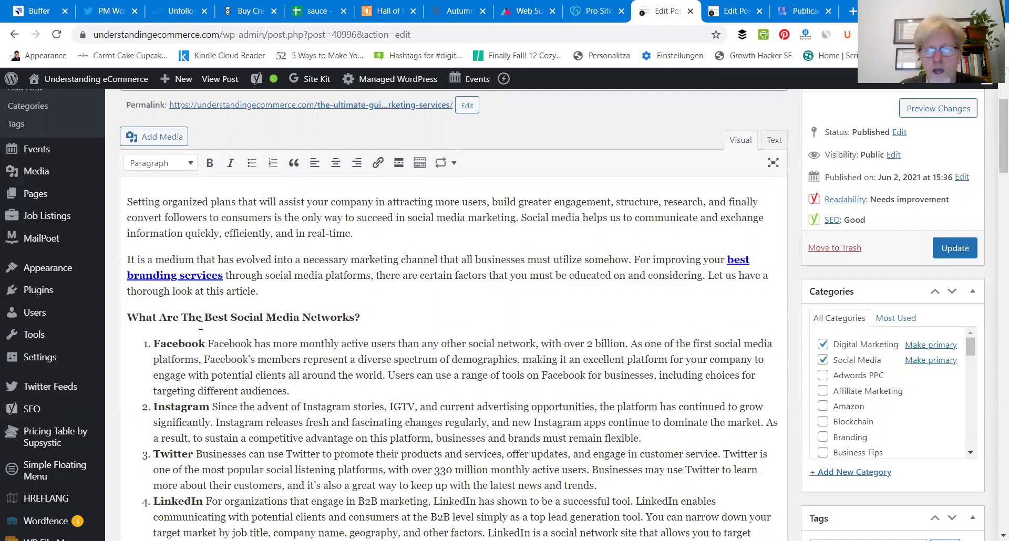
click(228, 320)
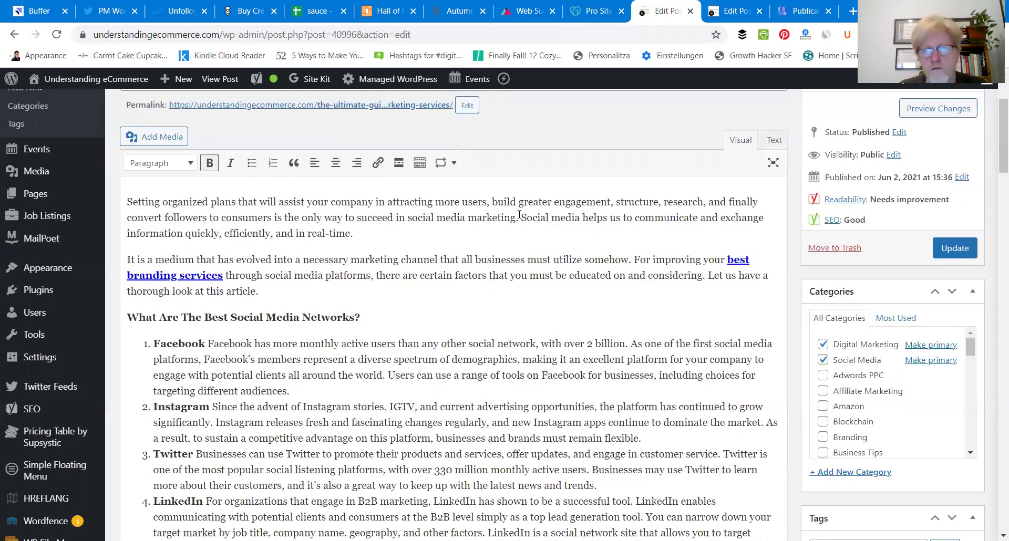
Link "Social media" in the first paragraph to the post "How to Promote Your Business on Social Media: Features of Online Advertising".
drag(519, 217, 579, 217)
key(ctrl+c)
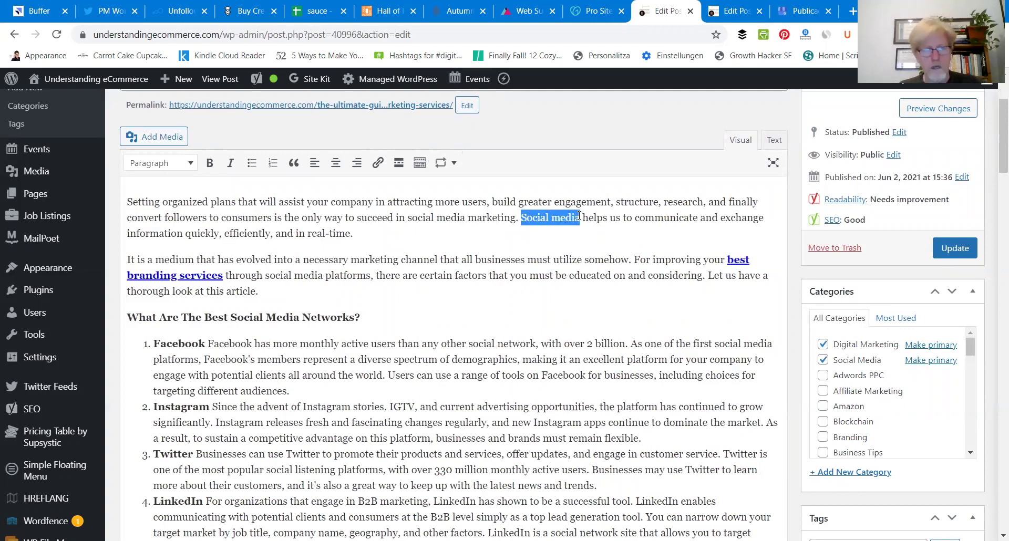
click(377, 162)
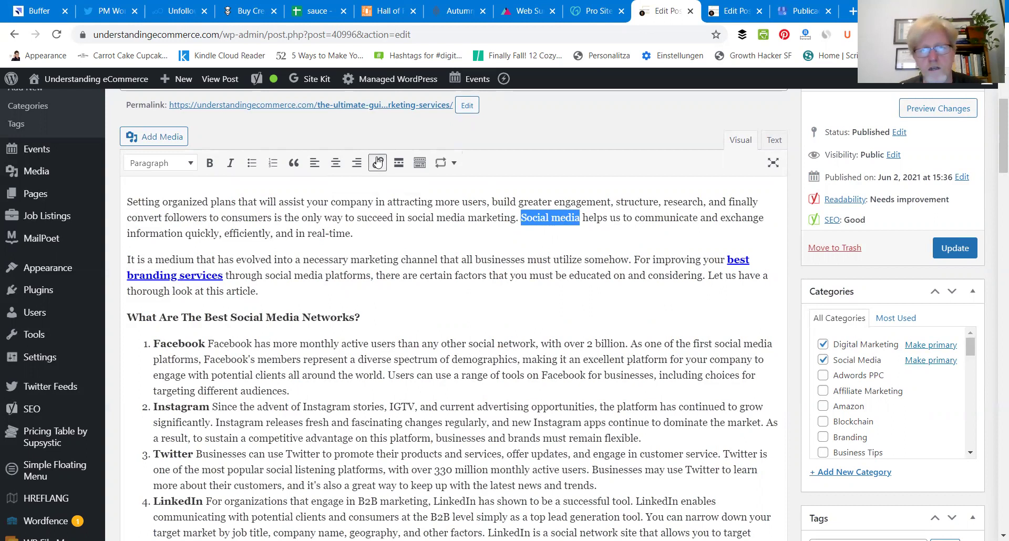
click(447, 241)
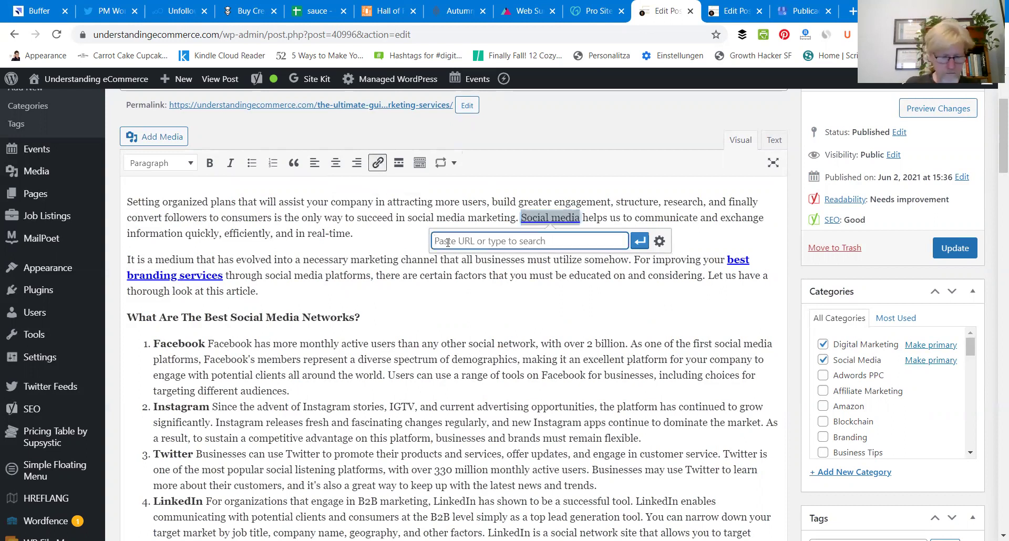
key(ctrl+v)
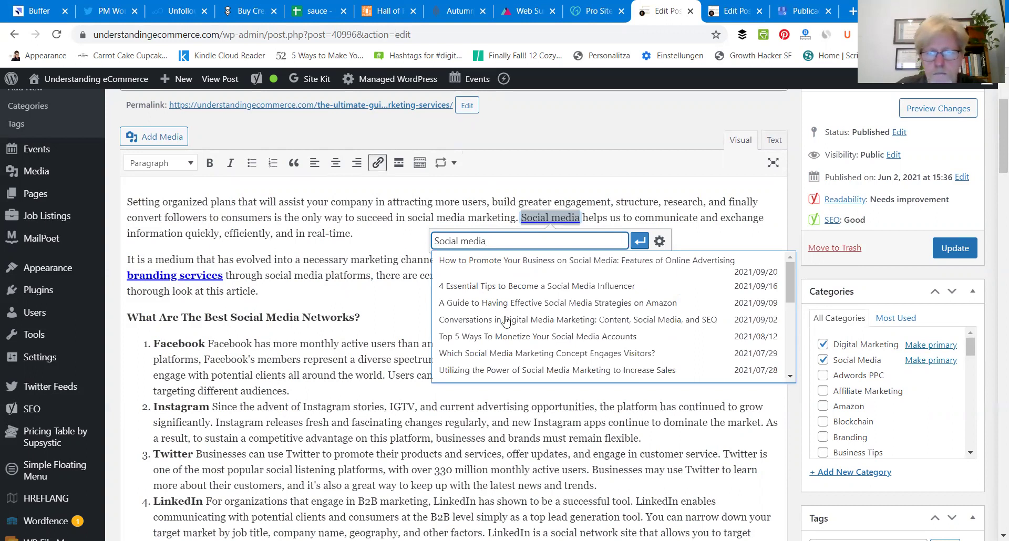
click(512, 262)
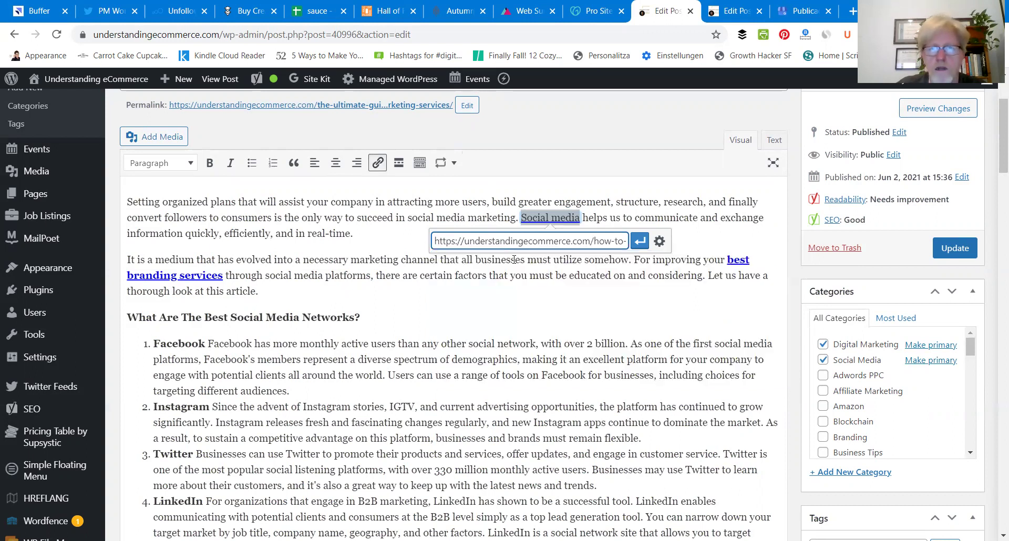
click(638, 241)
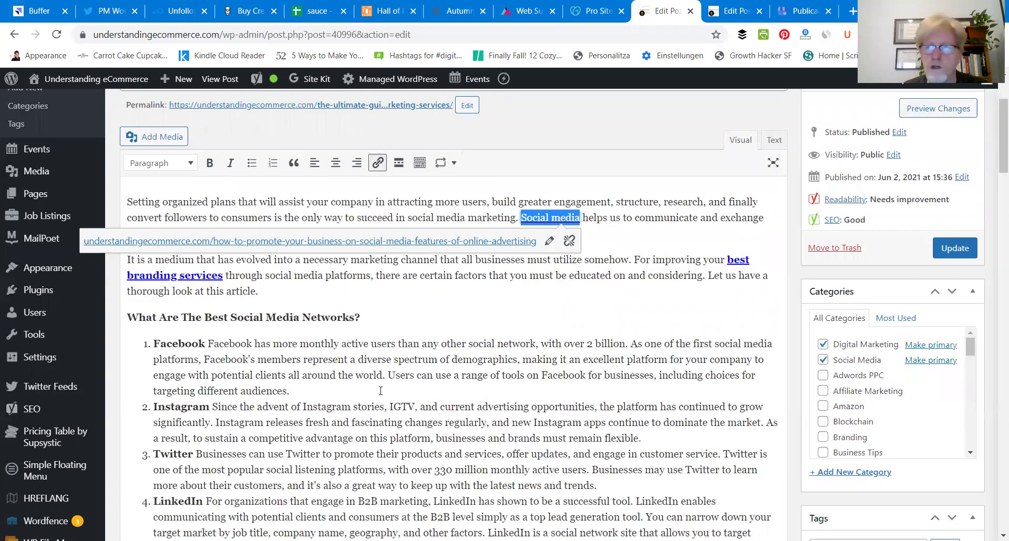
Try to link "social network" in the Facebook list item to the post "Which Social Networks Rank On Top In 2021?".
scroll(380, 391, down, 3)
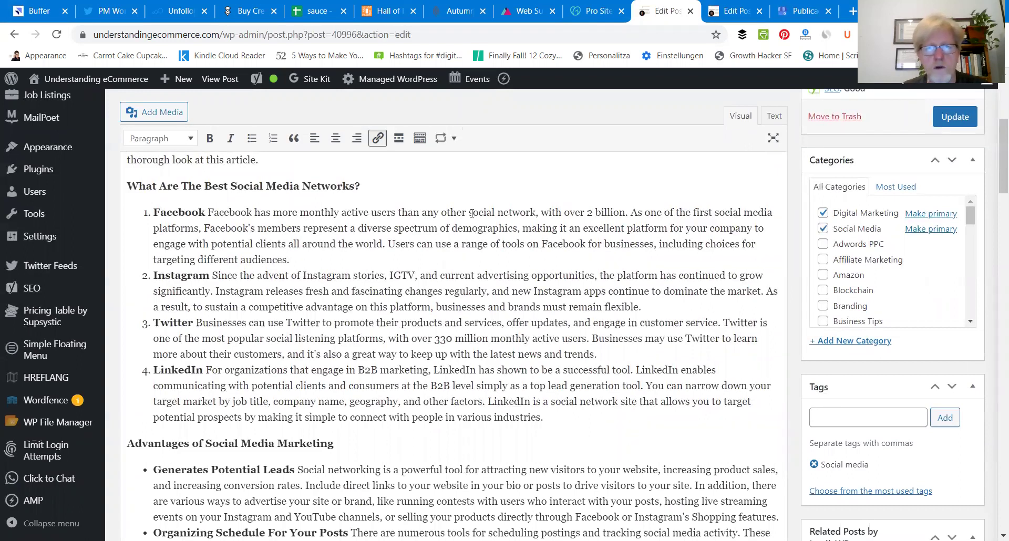
drag(471, 213, 534, 212)
key(ctrl+c)
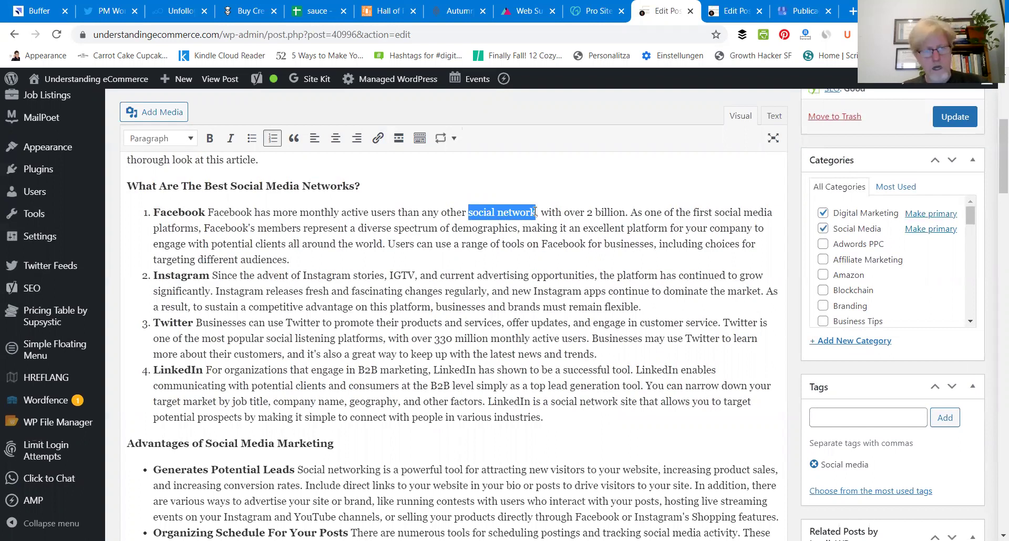
click(376, 141)
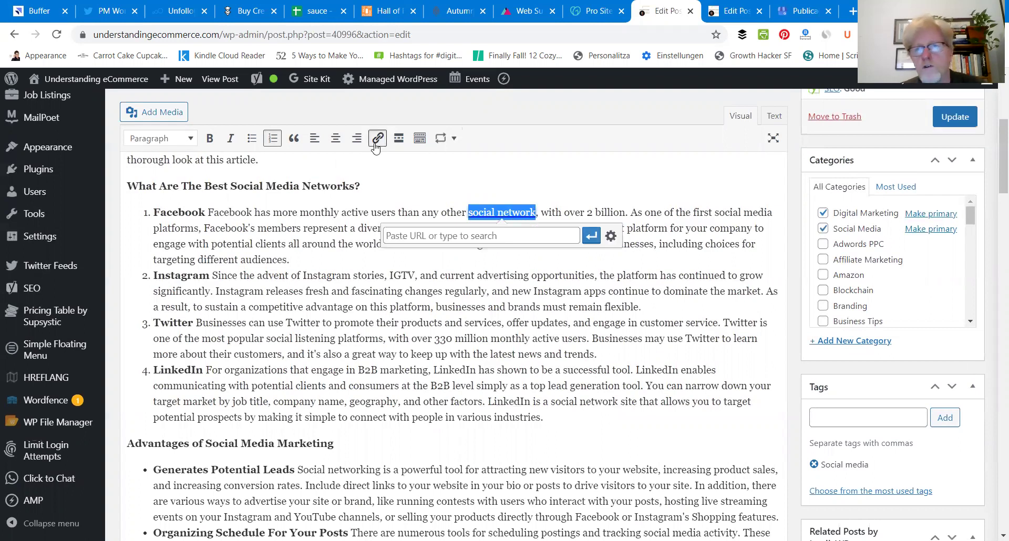
click(440, 236)
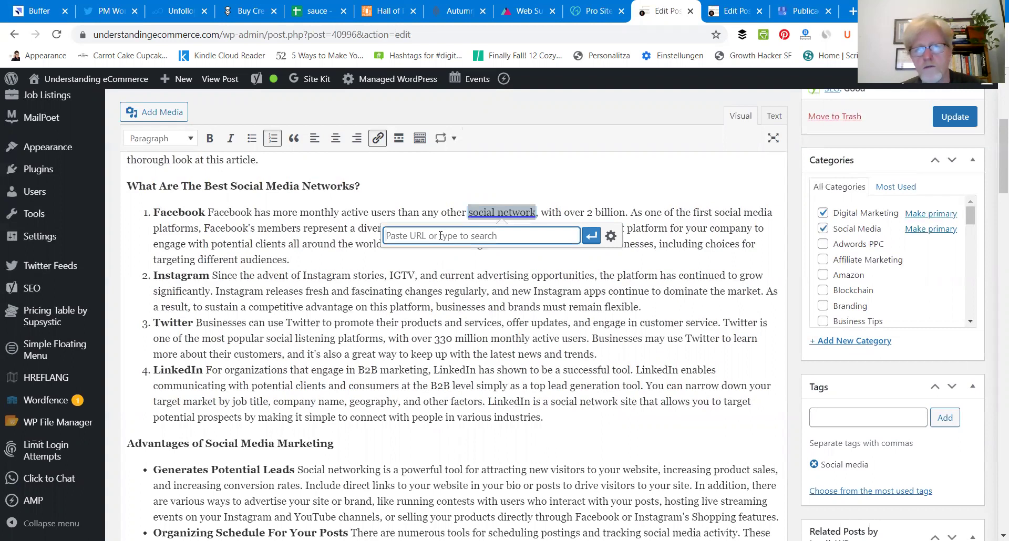
key(ctrl+v)
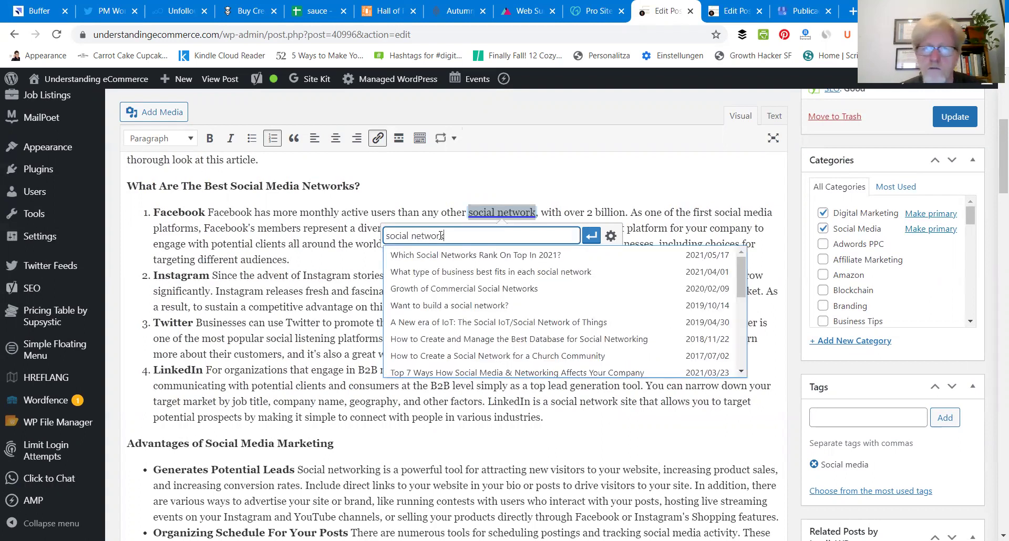
click(450, 255)
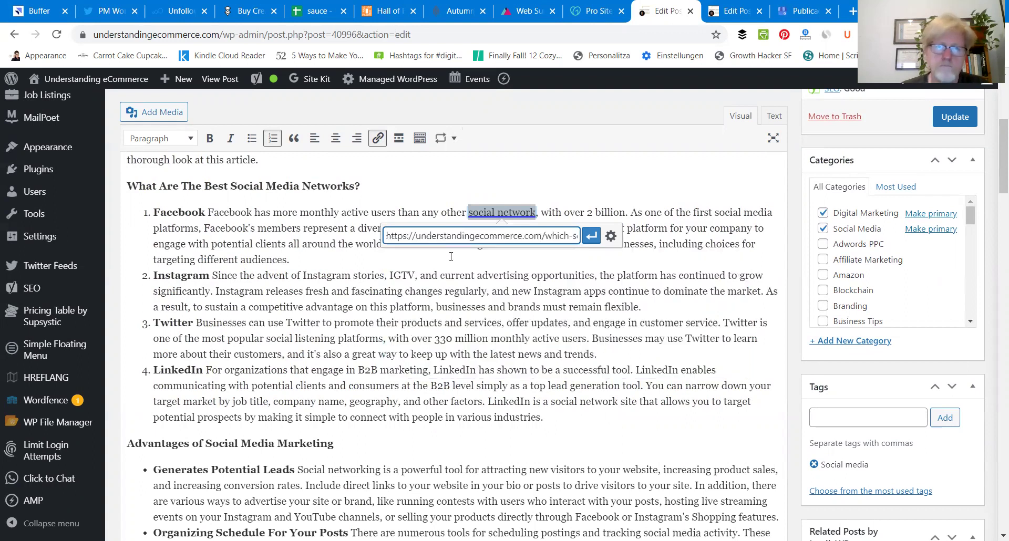
click(427, 332)
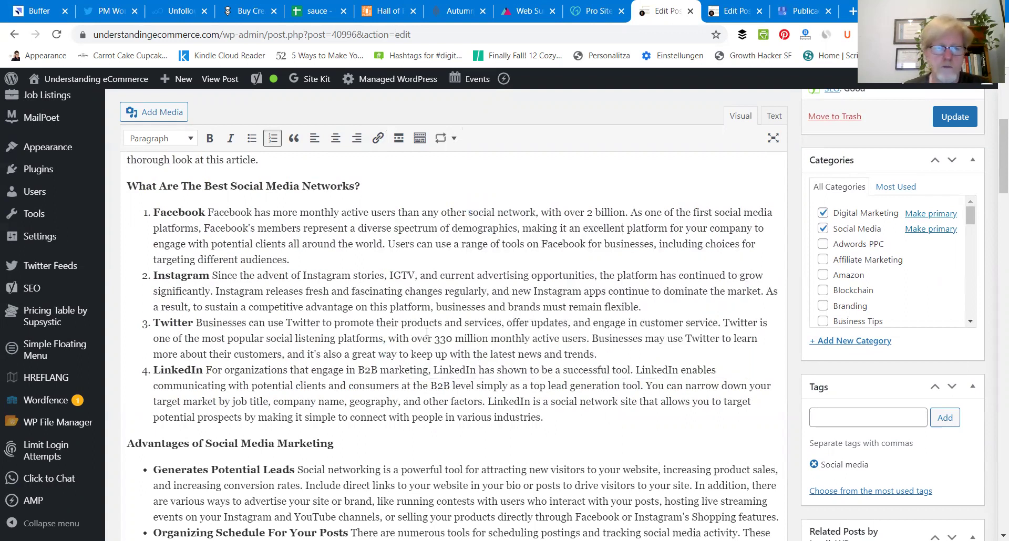
Open the Grammarly writing suggestions for the post's text.
scroll(426, 332, down, 4)
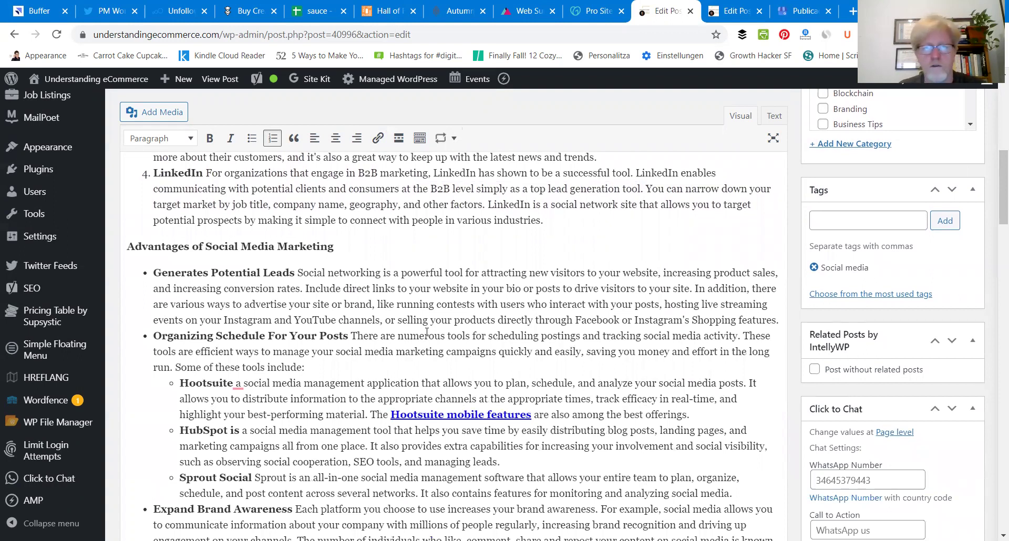
scroll(426, 332, down, 4)
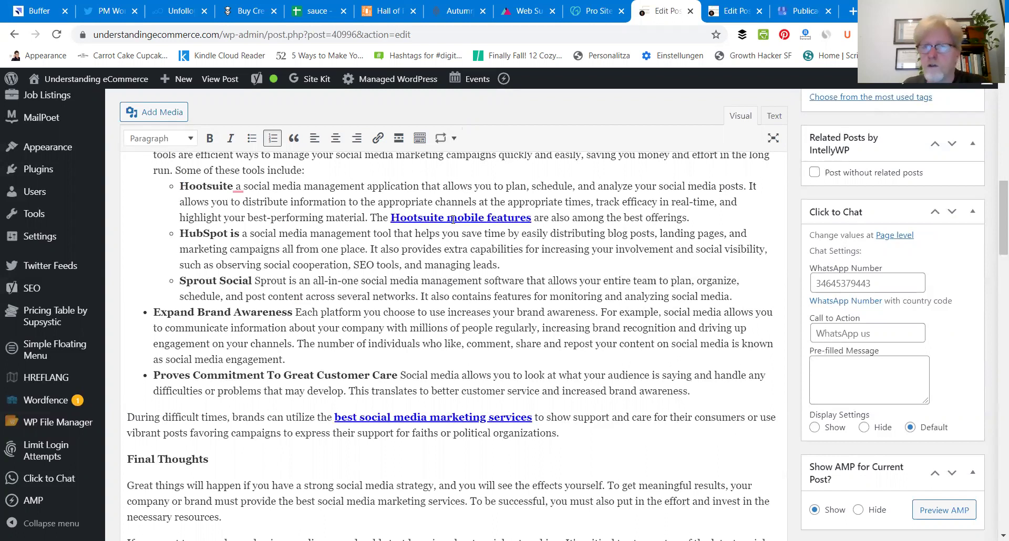
scroll(453, 219, down, 5)
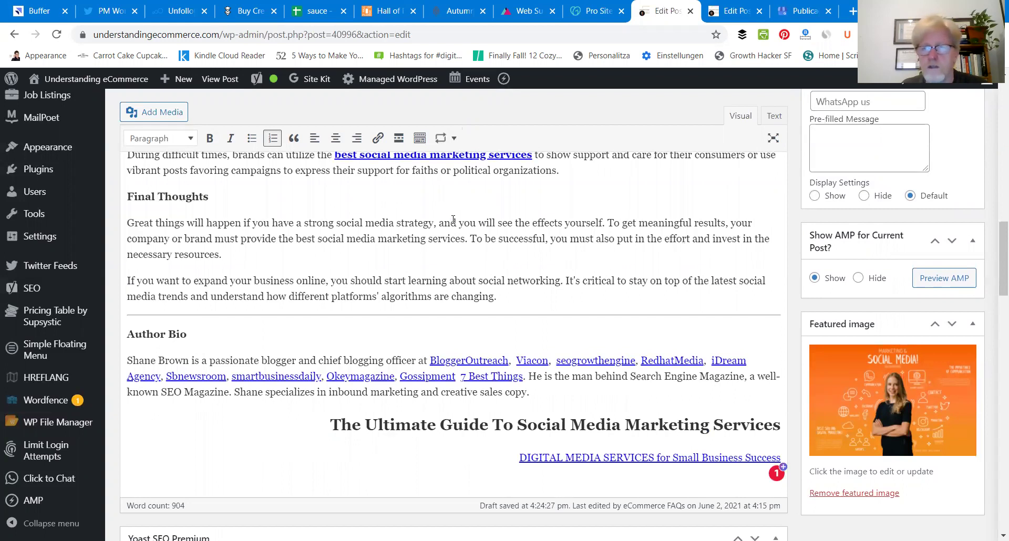
scroll(453, 219, down, 4)
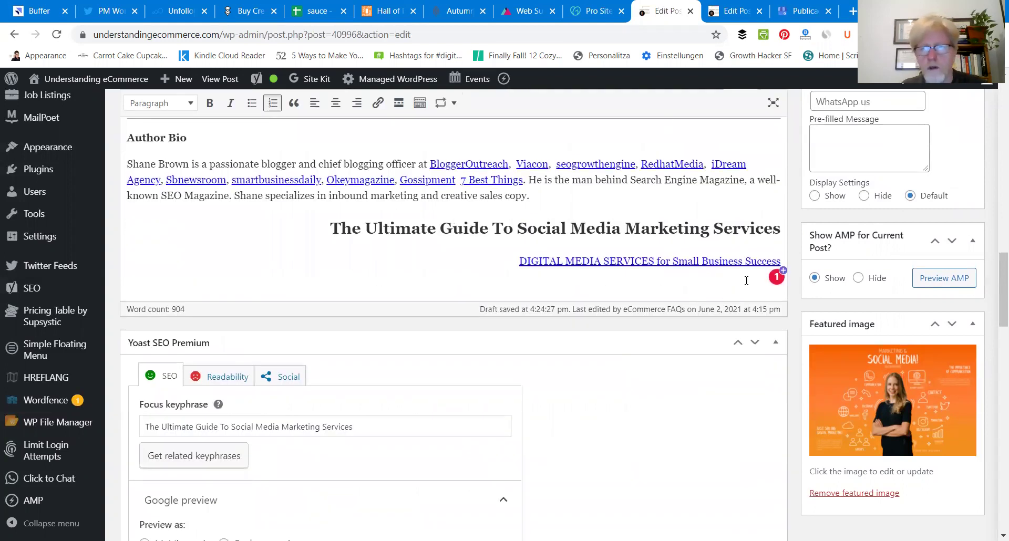
click(774, 275)
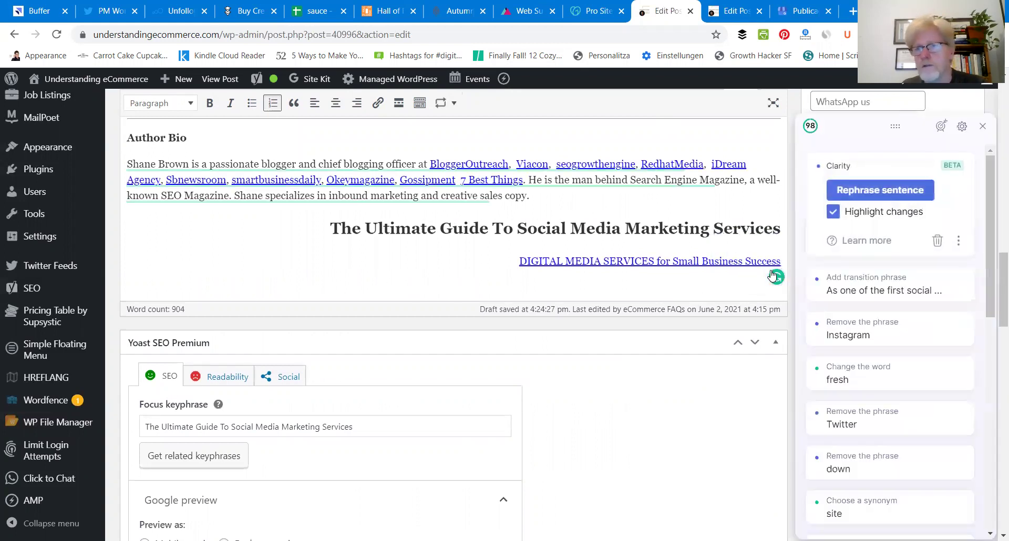
scroll(744, 252, up, 1)
scroll(744, 252, up, 2)
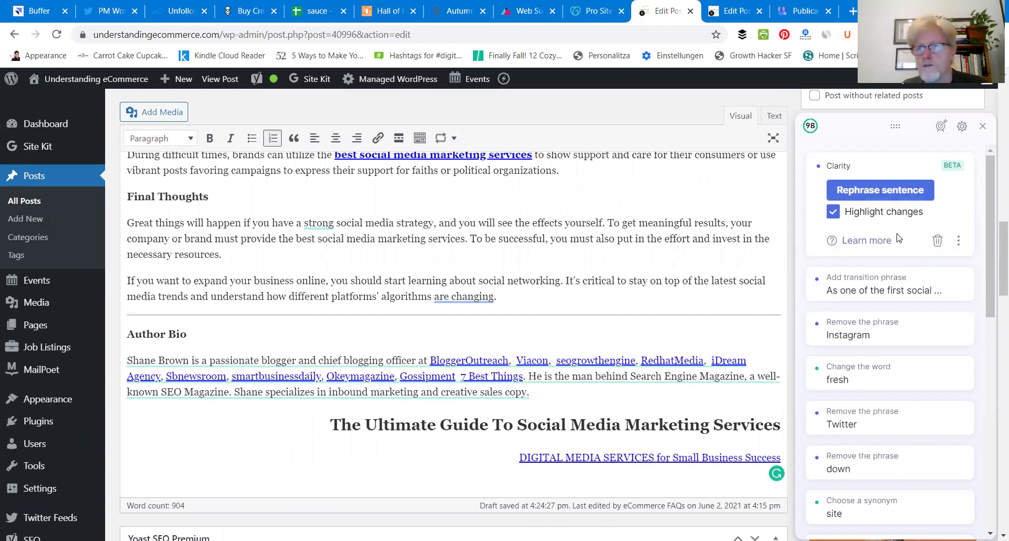
Try accepting Grammarly's sentence rephrasing, the "In addition" transition and the removal of "Instagram", and undo these edits.
click(874, 191)
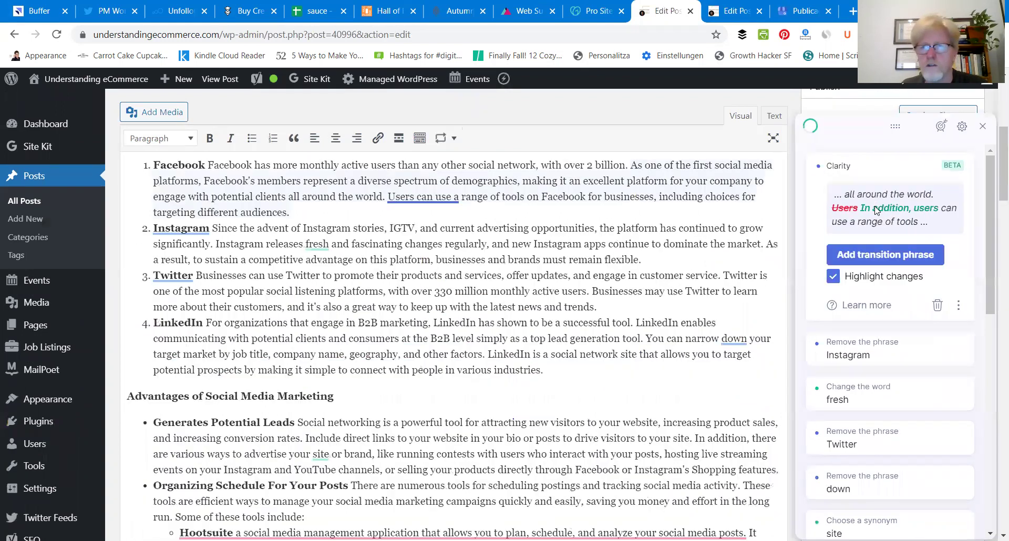
click(884, 256)
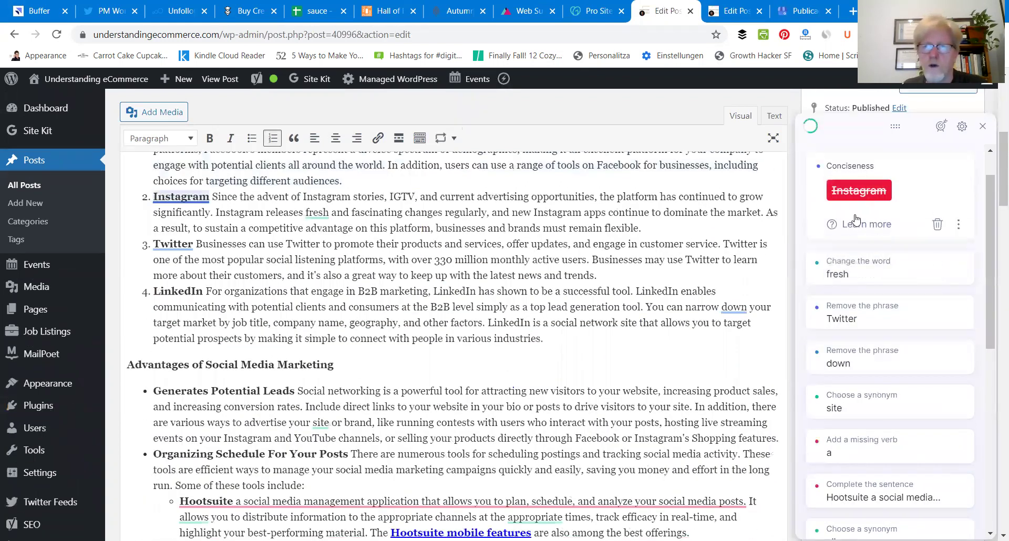
click(850, 200)
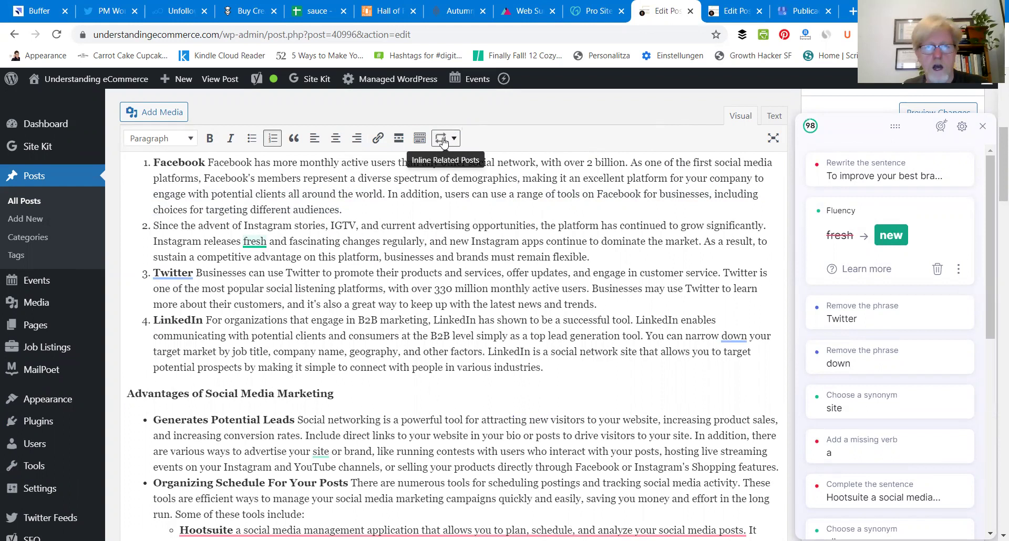
click(420, 138)
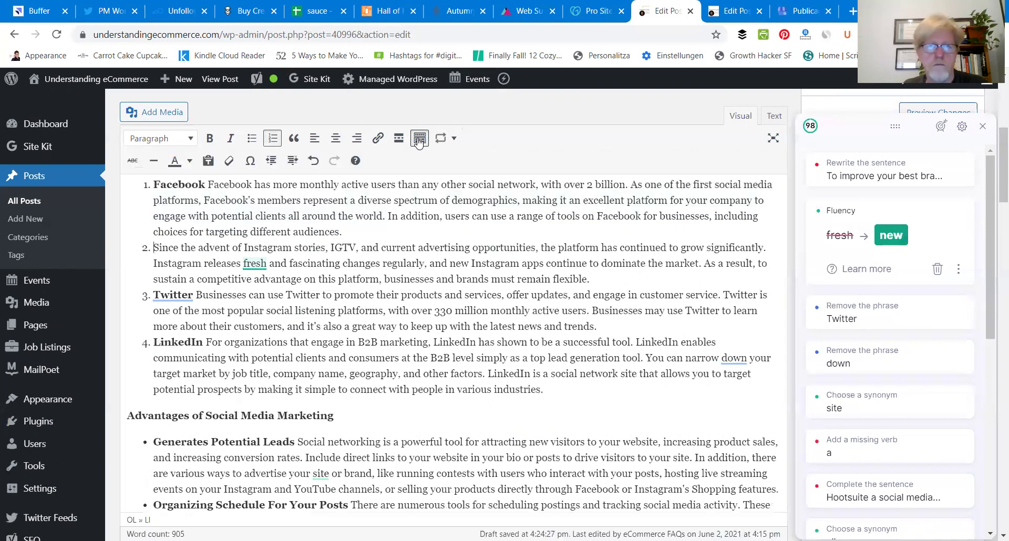
click(312, 160)
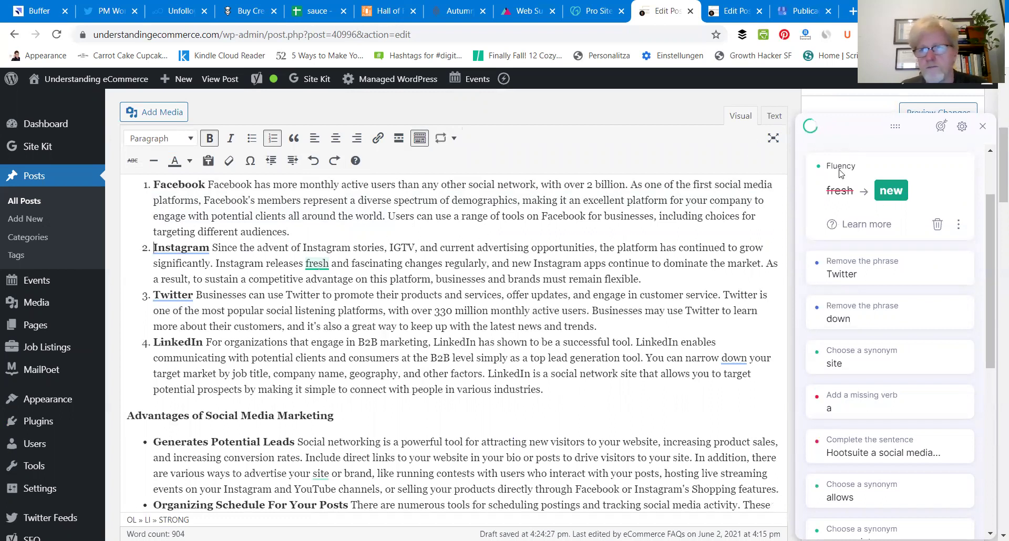
Accept Grammarly's replacement of "fresh" with "new" and the "In addition" transition, dismissing the suggestions to remove "Instagram" and "Twitter".
click(867, 190)
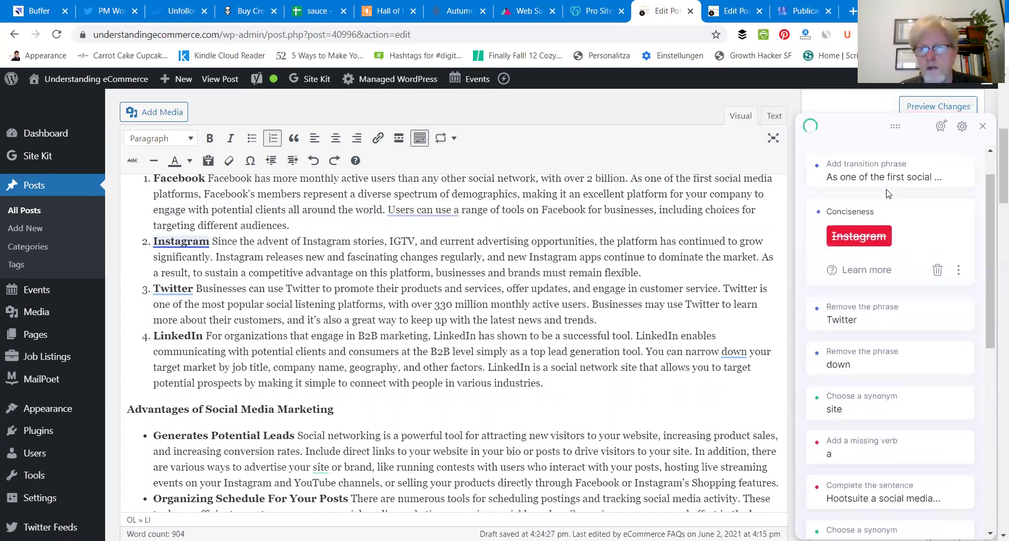
click(937, 270)
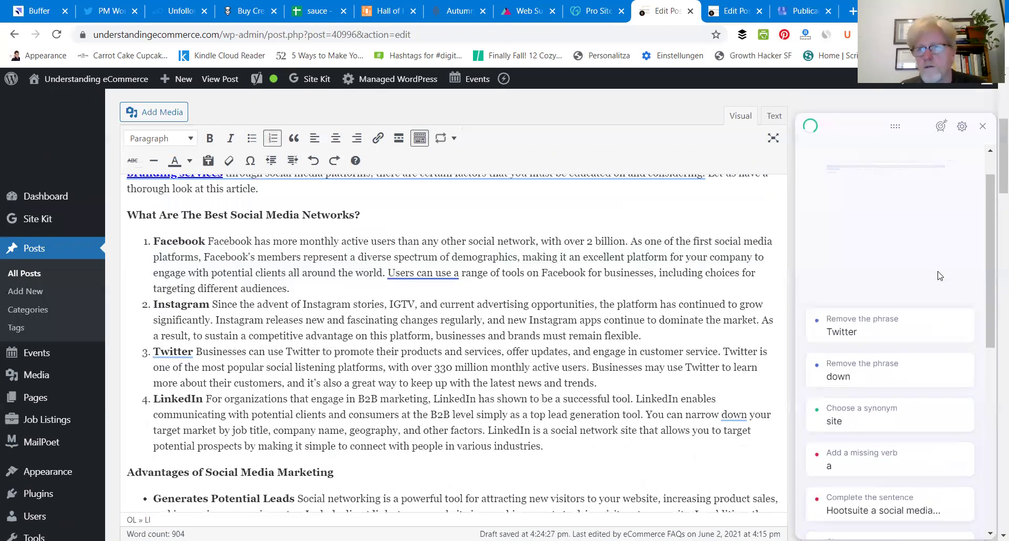
click(891, 307)
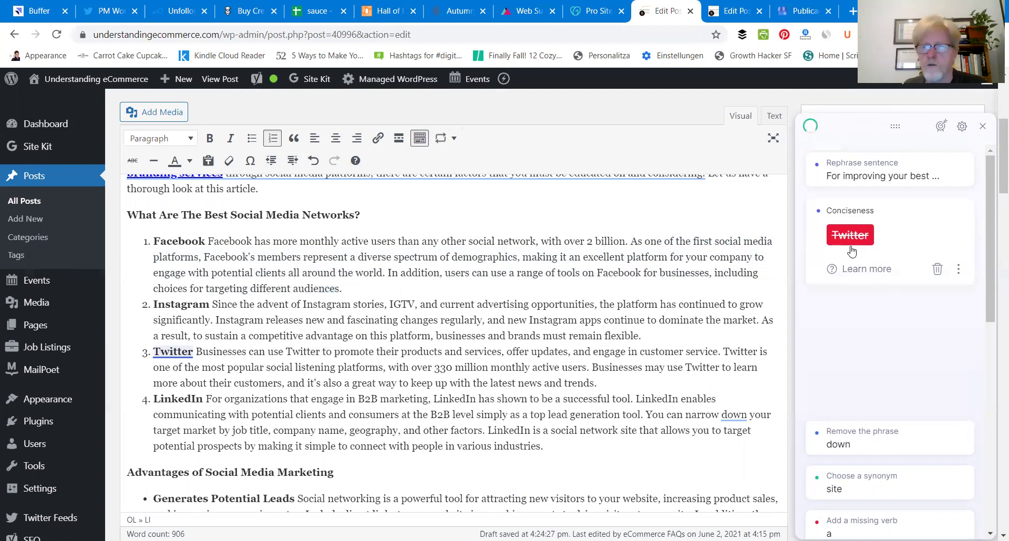
click(937, 270)
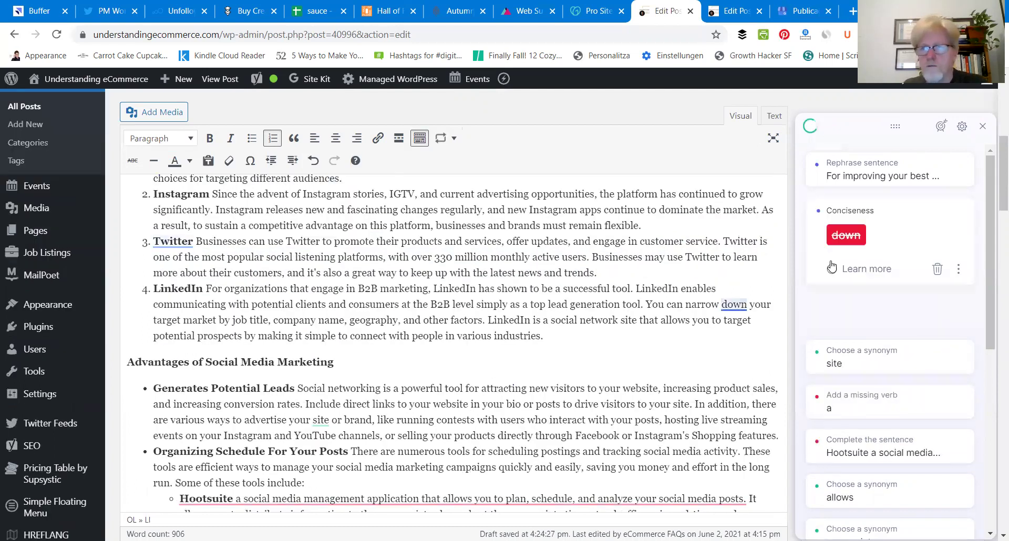
Accept Grammarly's removal of "down" in the LinkedIn list item and close the writing suggestions.
click(844, 237)
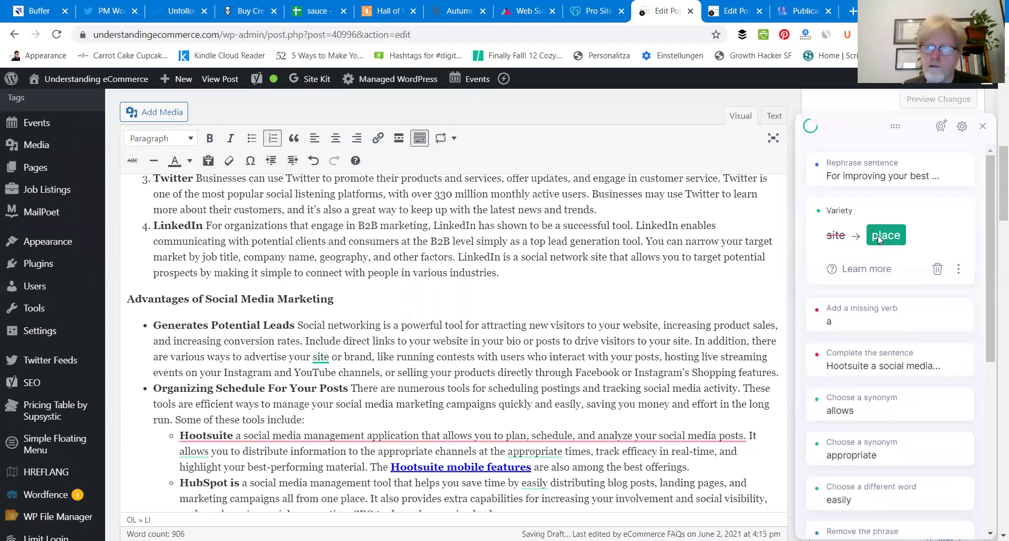
scroll(993, 299, up, 5)
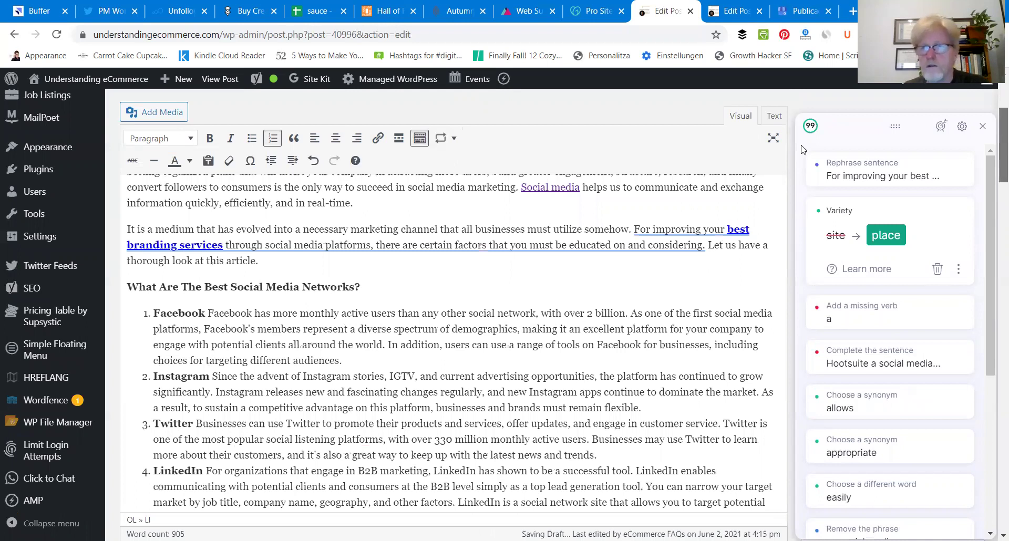
scroll(718, 155, down, 14)
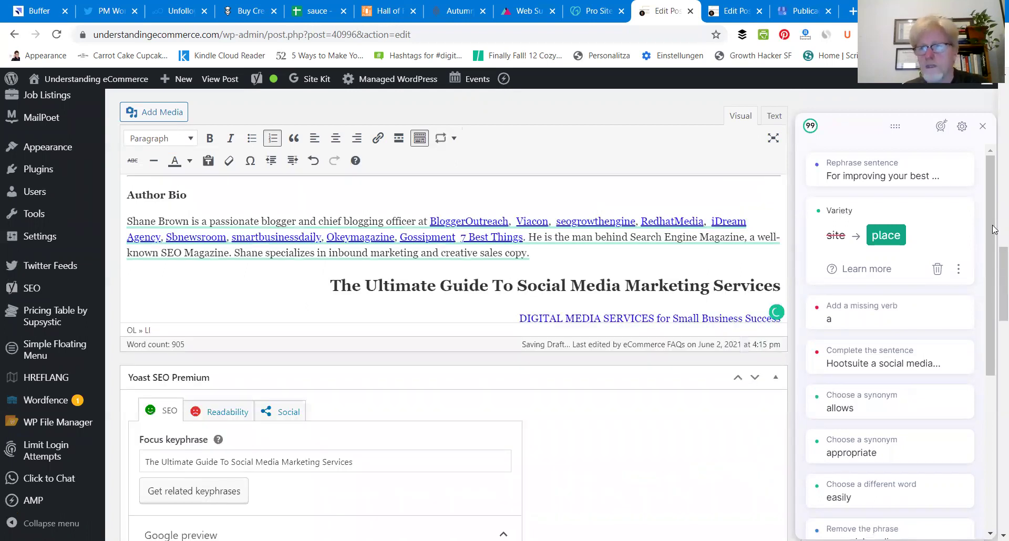
click(981, 126)
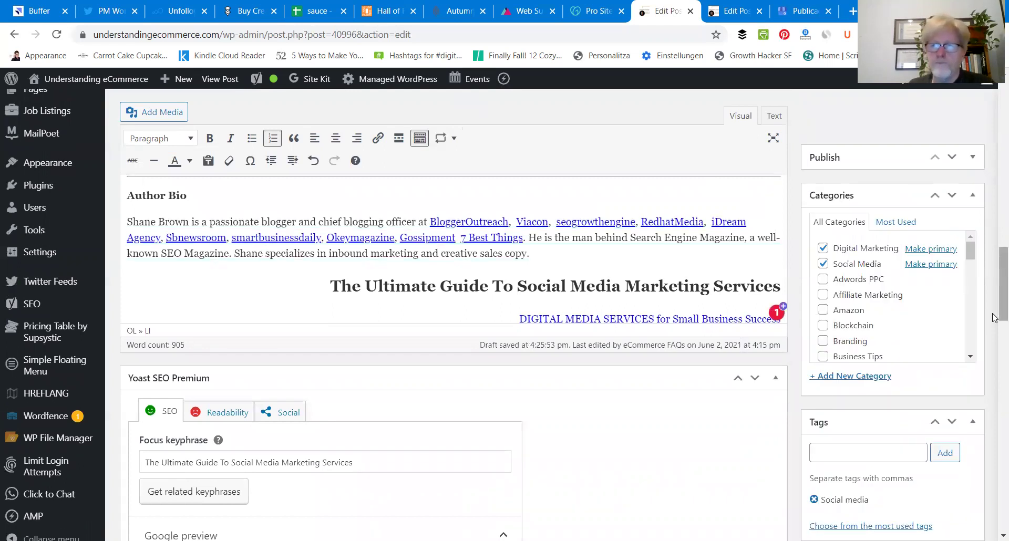
Update the published post "The Ultimate Guide To Social Media Marketing Services" and return to the list of all posts.
scroll(993, 317, down, 10)
scroll(993, 231, up, 12)
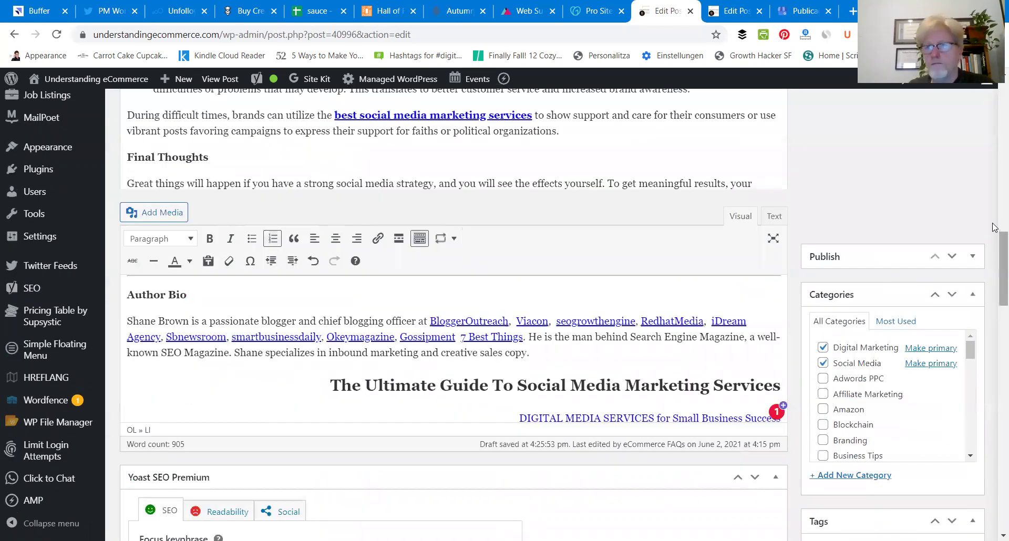
scroll(995, 227, up, 15)
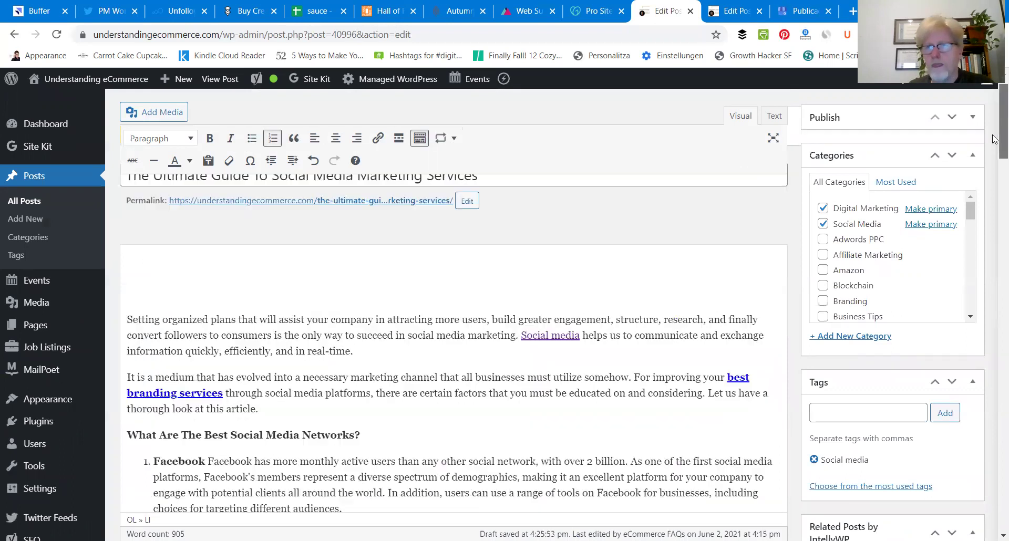
scroll(993, 139, up, 3)
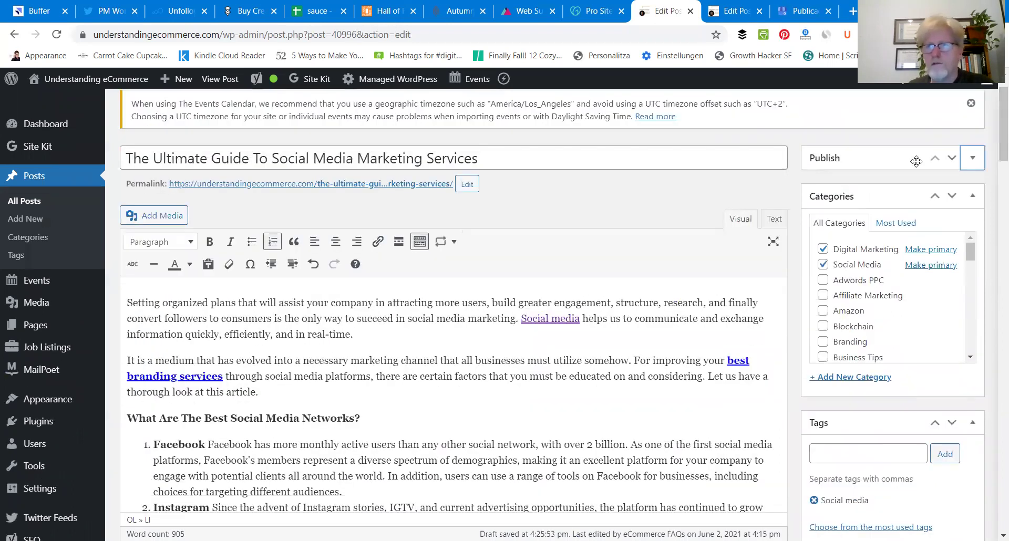
click(915, 161)
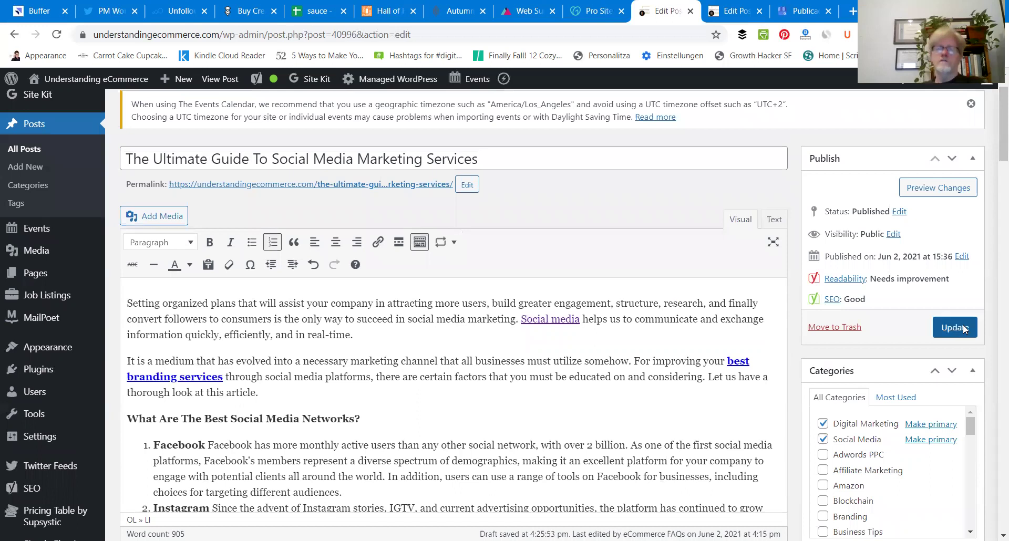
click(963, 328)
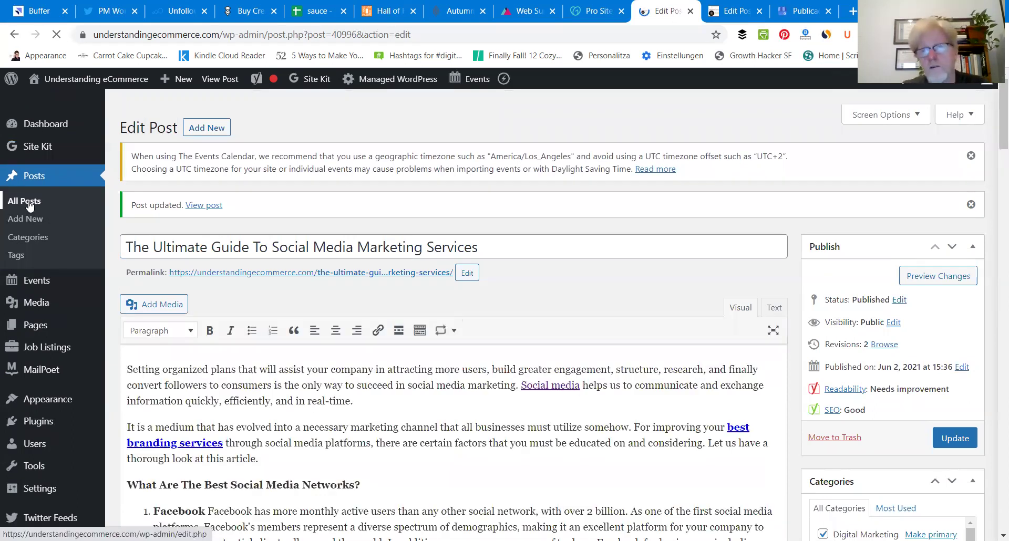
click(30, 203)
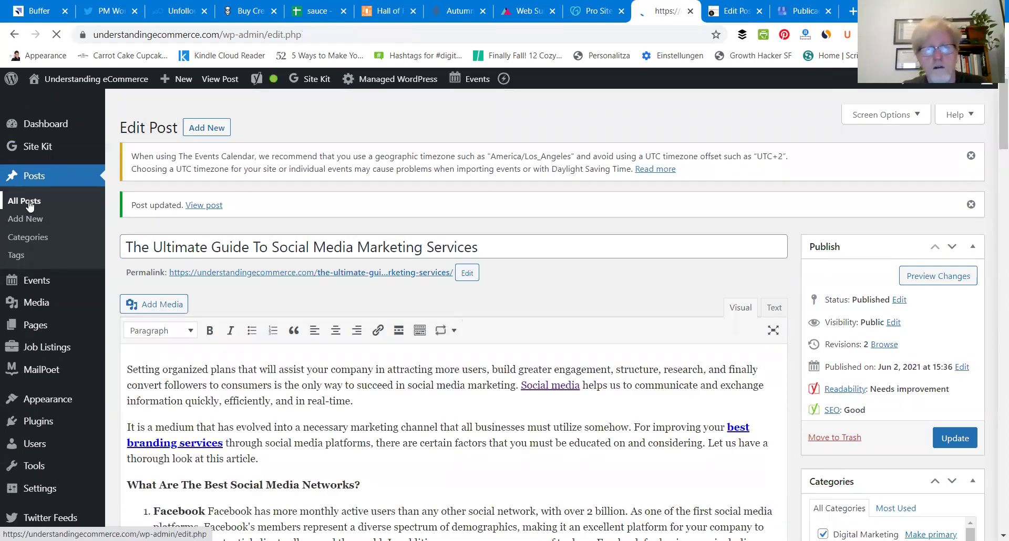